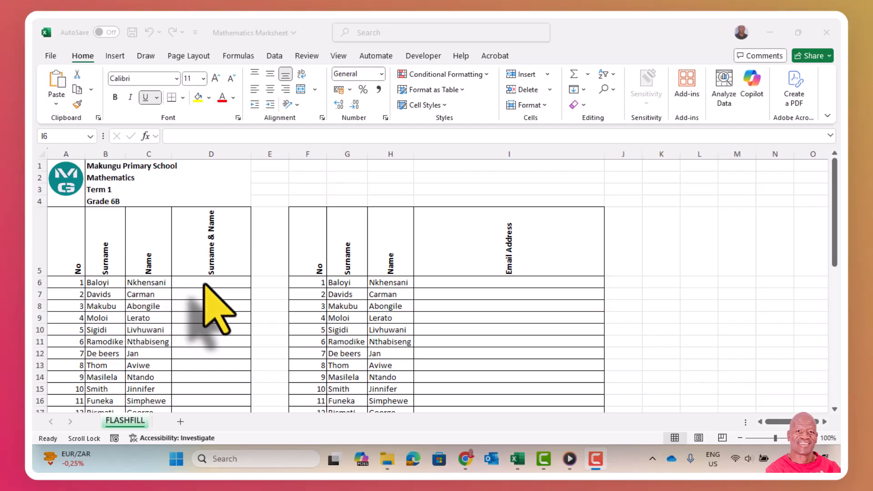
Step: Enter the first learner's surname and name in D6 as the full-name example
left_click(201, 281)
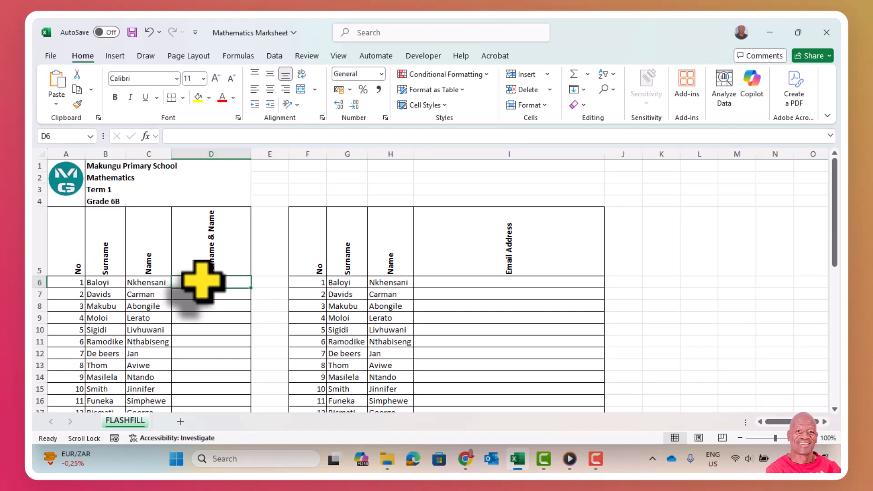
scroll(202, 281, "down", 2)
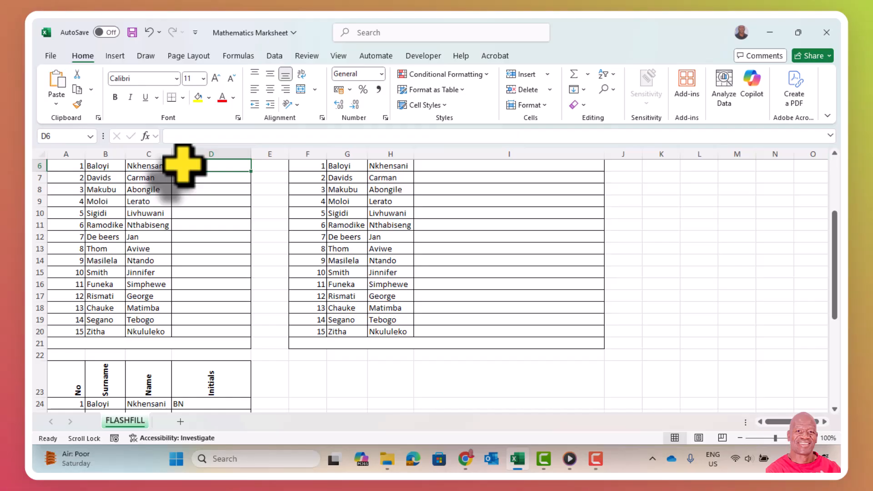
key("Caps_Lock")
key("Caps_Lock")
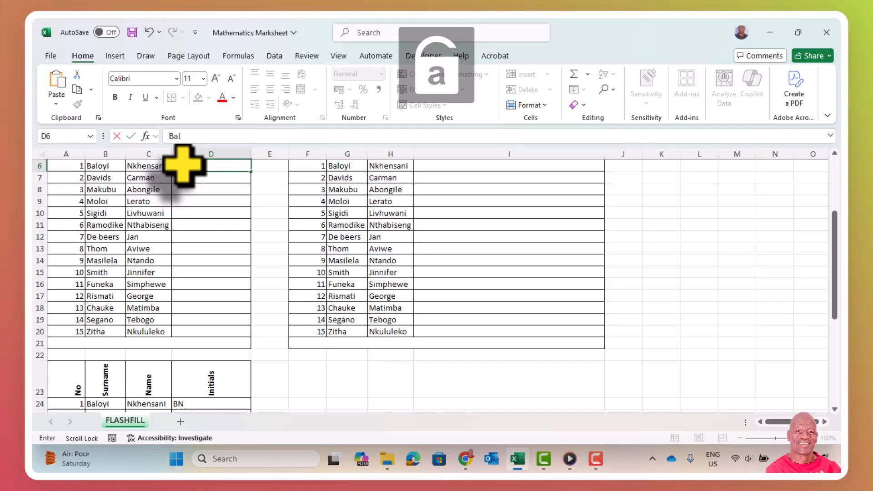
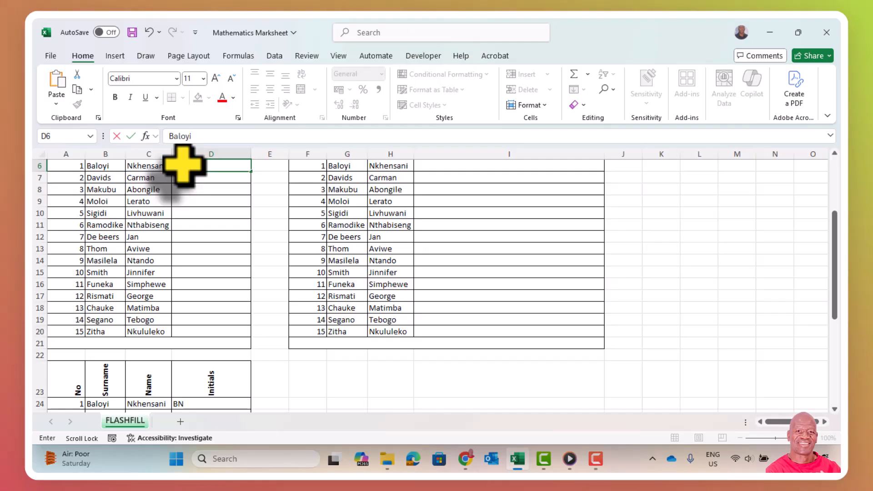
key("Caps_Lock")
key("Caps_Lock")
left_click(201, 191)
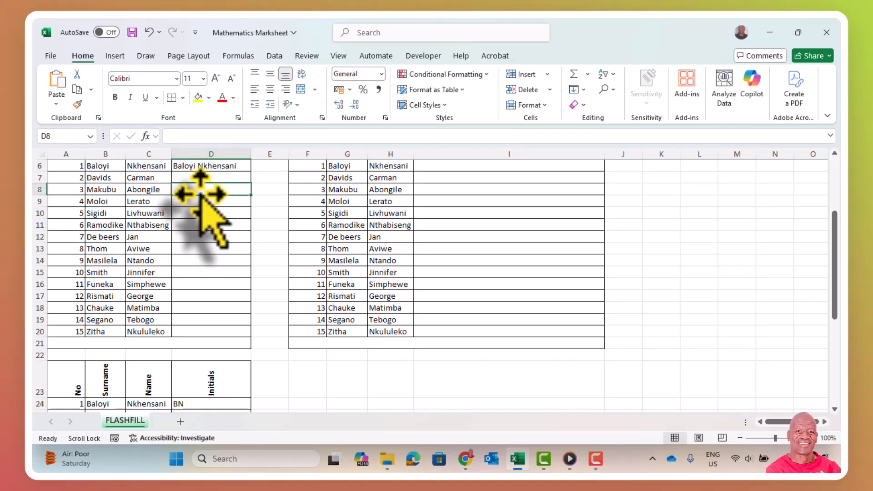
left_click(199, 165)
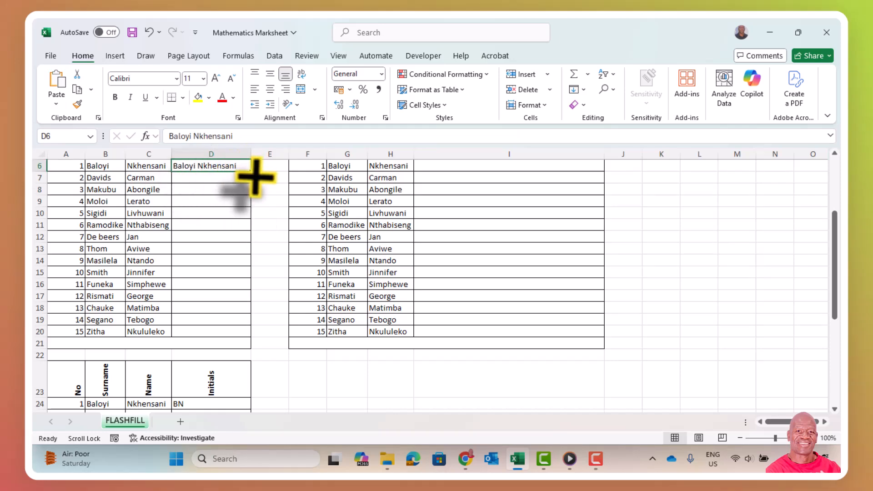
Step: Fill D6 down to D20 and switch the fill to Flash Fill, giving each learner a full name
left_click_drag(256, 175, 238, 334)
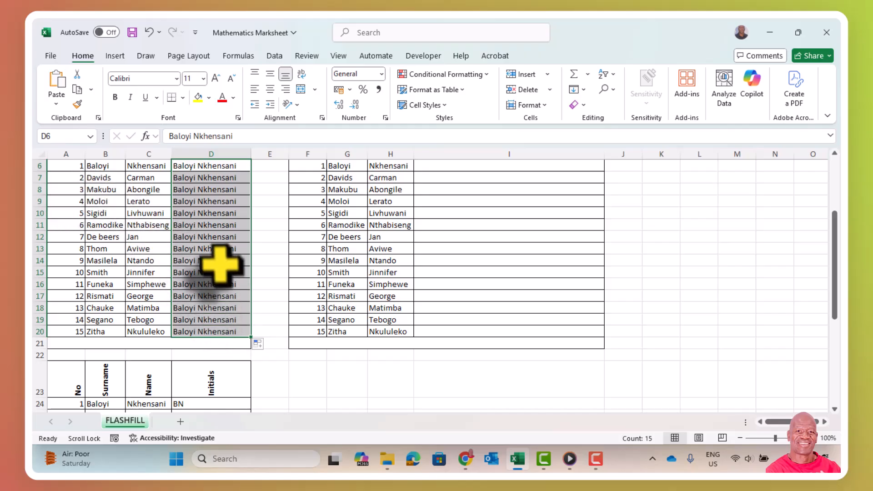
left_click(268, 345)
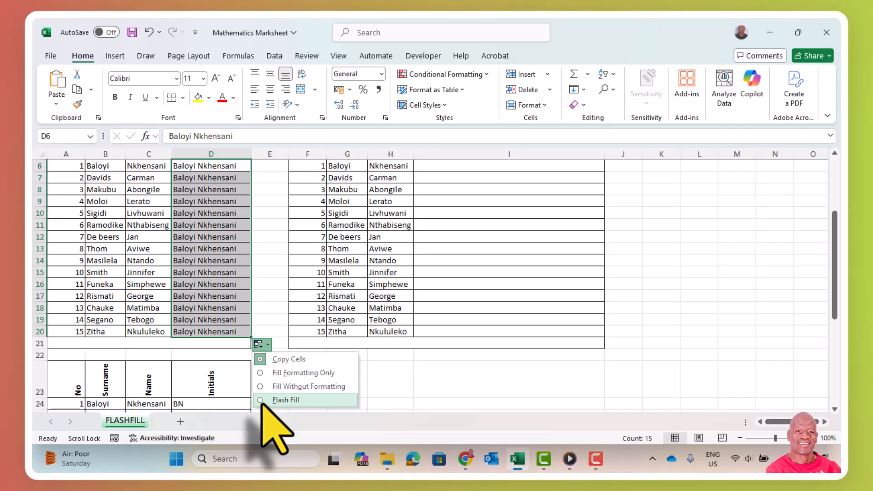
left_click(263, 401)
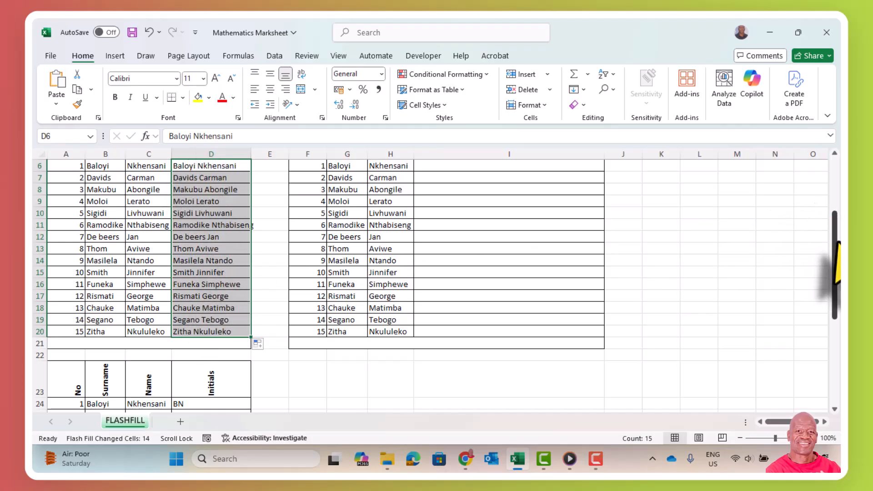
left_click(837, 257)
left_click_drag(838, 257, 783, 218)
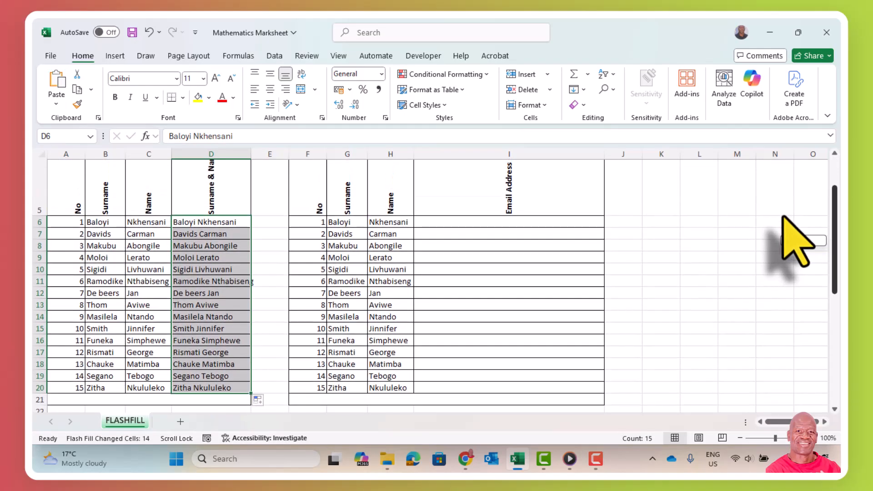
left_click(471, 221)
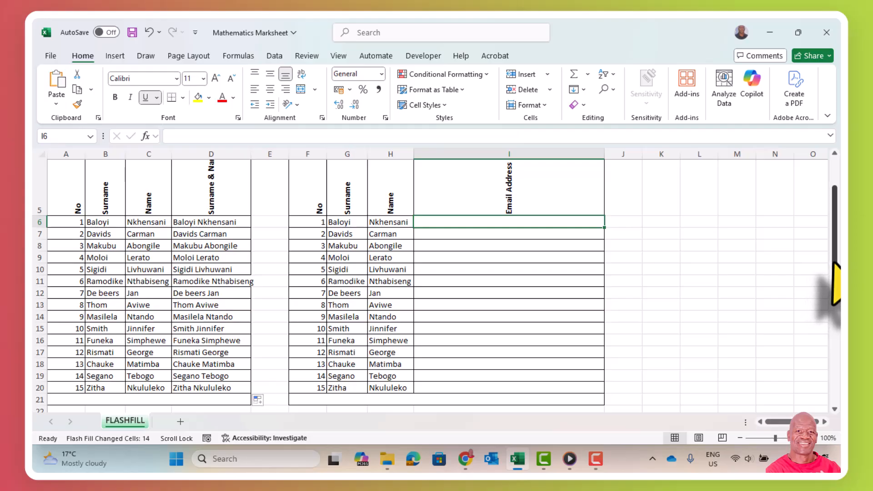
left_click_drag(832, 291, 837, 253)
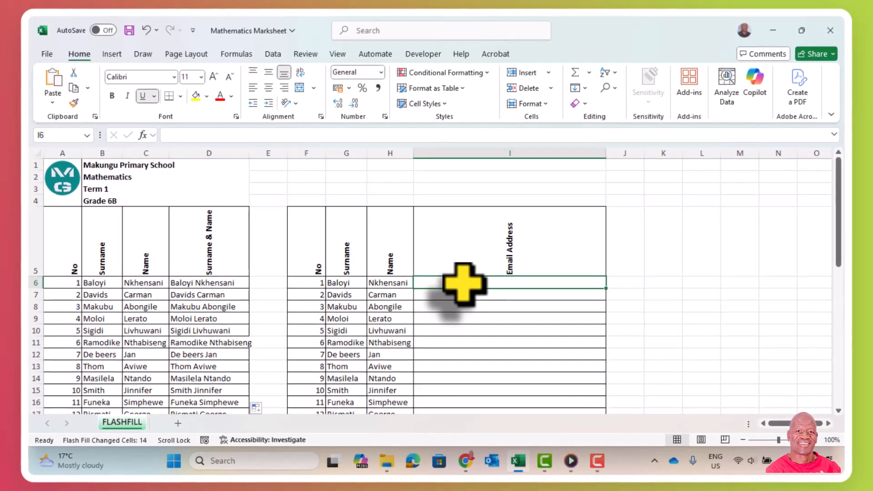
key("Caps_Lock")
key("Caps_Lock")
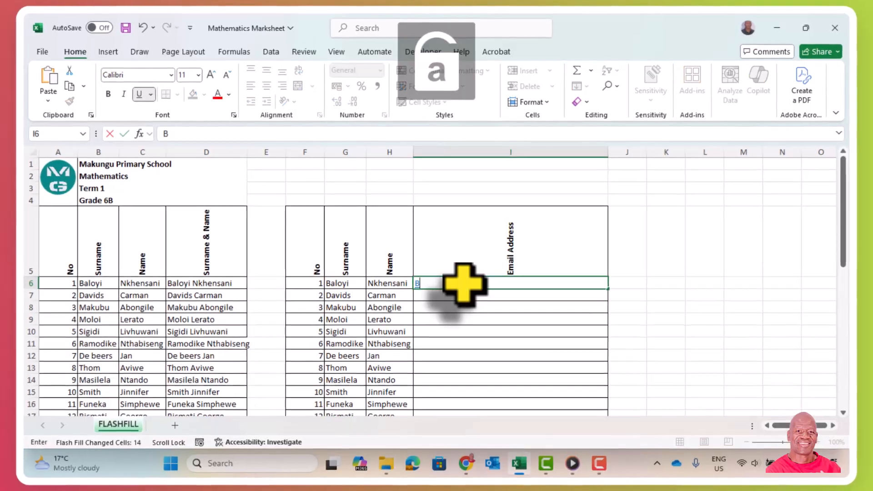
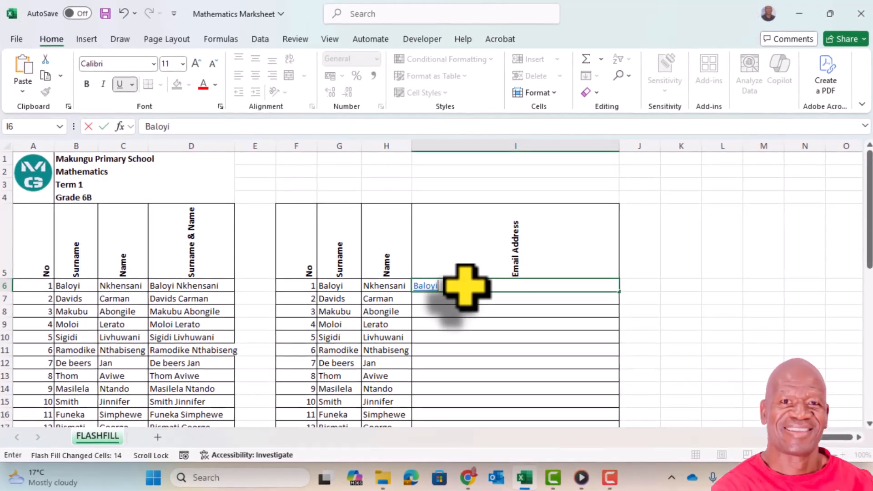
key("Caps_Lock")
key("Caps_Lock")
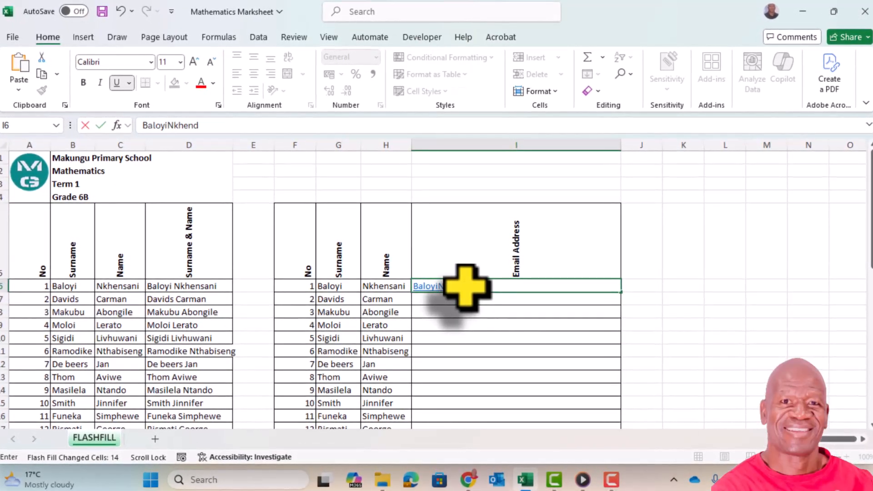
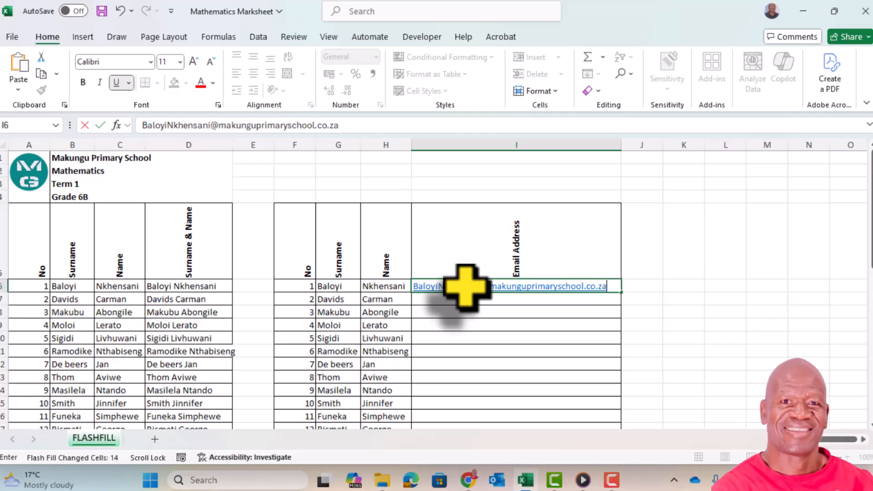
left_click(454, 310)
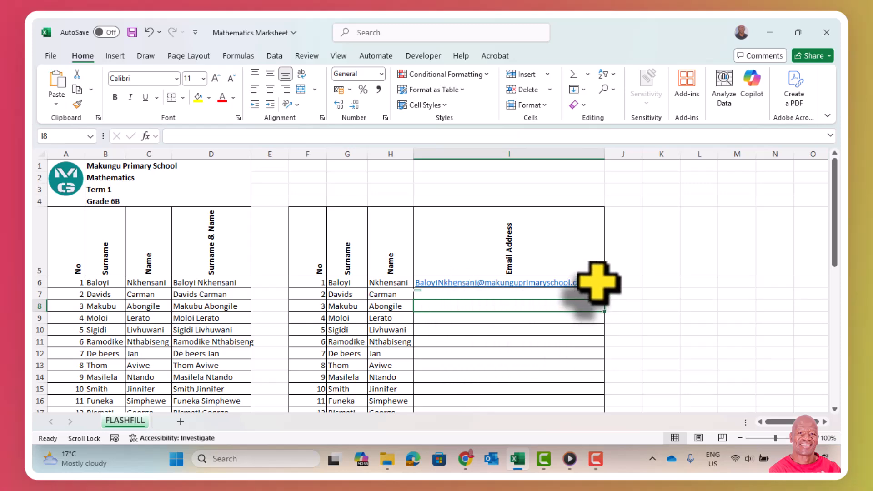
Step: Flash Fill the school email addresses from I6 down for all 15 learners with Ctrl+E
left_click_drag(596, 281, 583, 328)
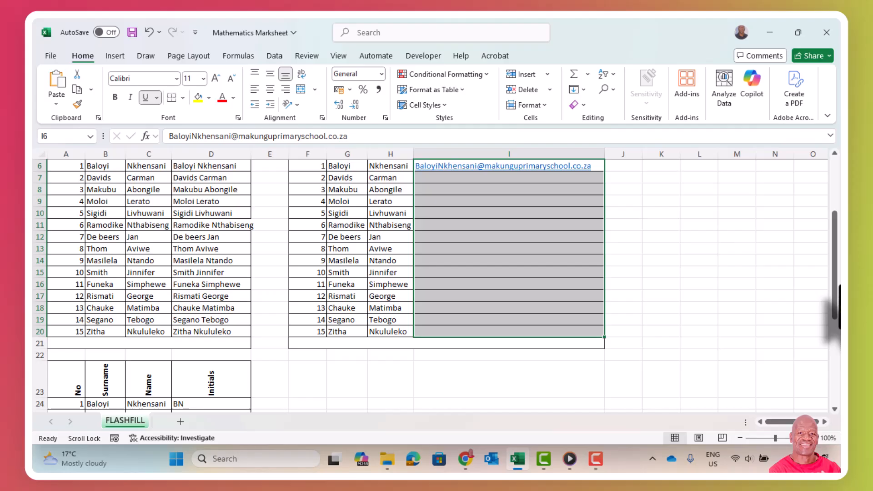
left_click_drag(836, 295, 835, 273)
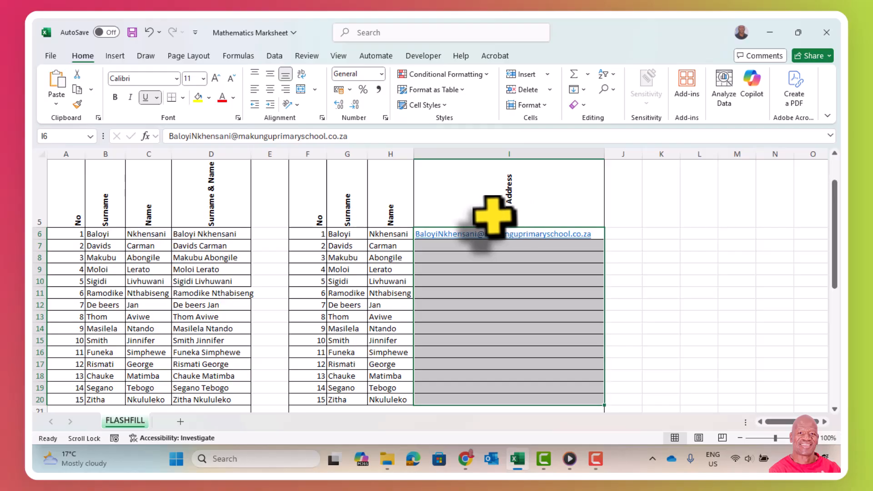
key("ctrl+e")
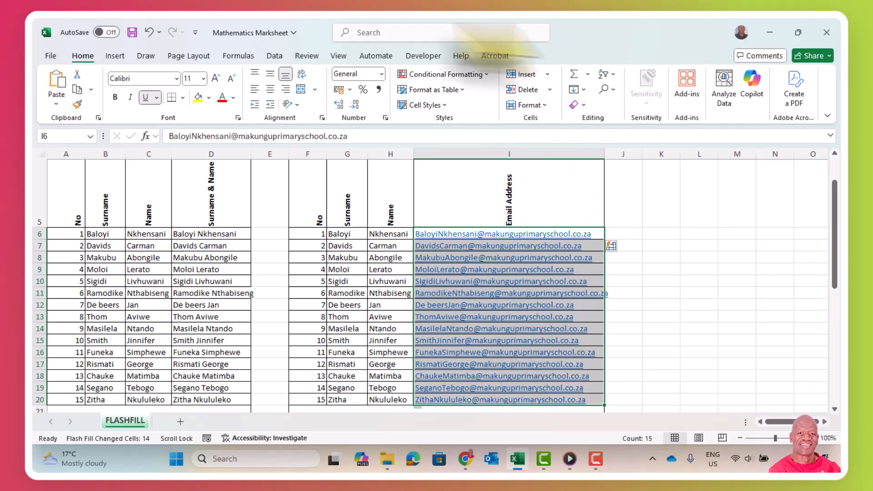
left_click_drag(832, 191, 815, 289)
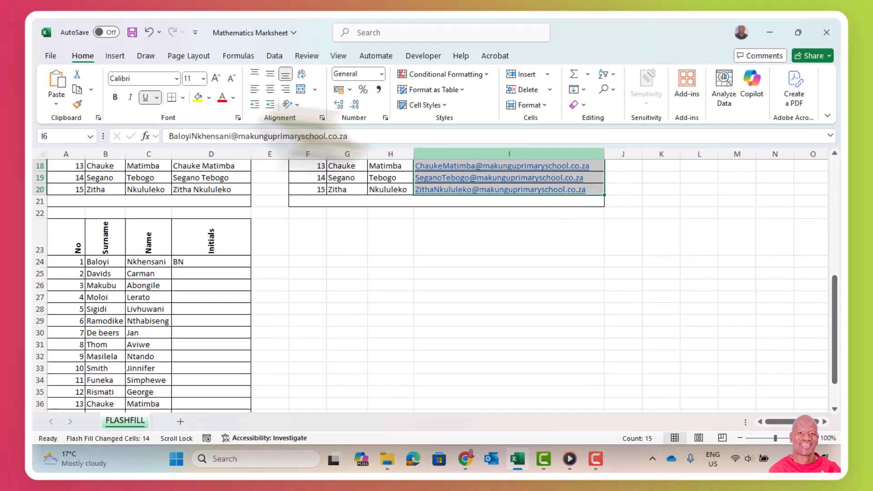
Step: Type BN in D24 as the first learner's initials in capitals
left_click(166, 262)
left_click(180, 262)
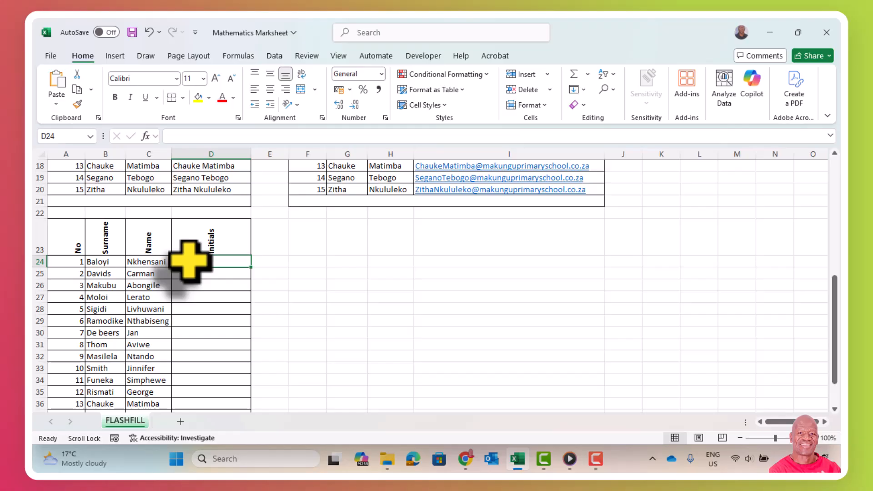
key("Caps_Lock")
type("BN")
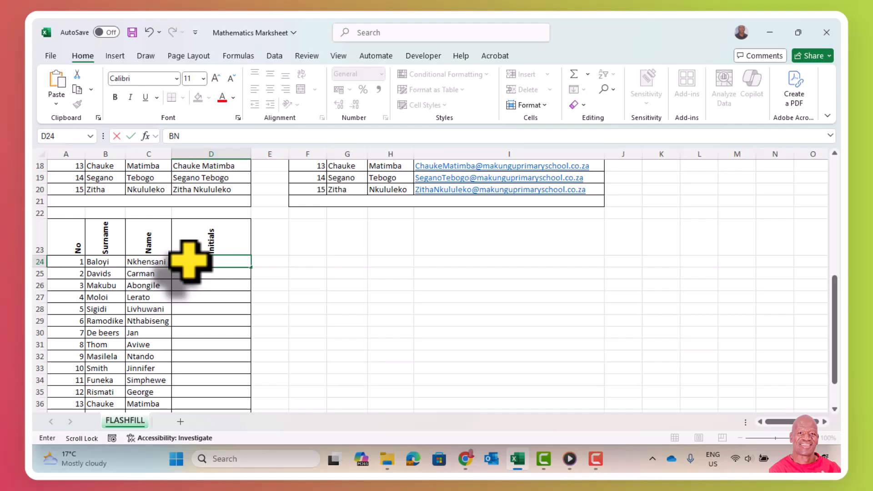
left_click(195, 284)
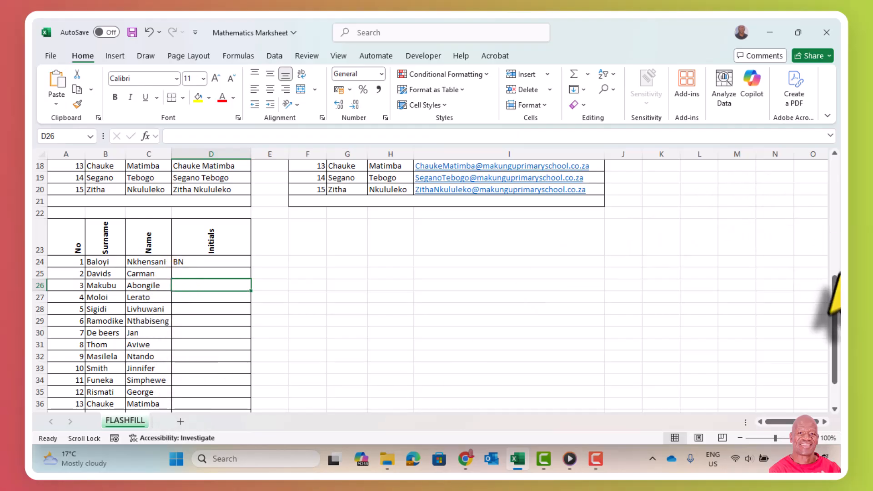
mouse_move(835, 310)
left_mouse_down()
mouse_move(835, 296)
mouse_move(836, 314)
mouse_move(822, 320)
left_mouse_up()
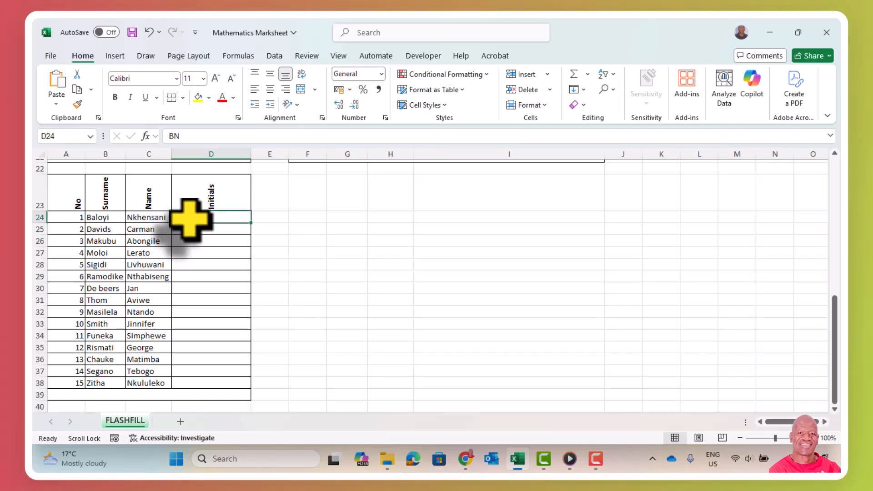
Step: Flash Fill initials into D24:D38 from the Home Fill menu, completing all 15 rows
left_click_drag(193, 219, 210, 386)
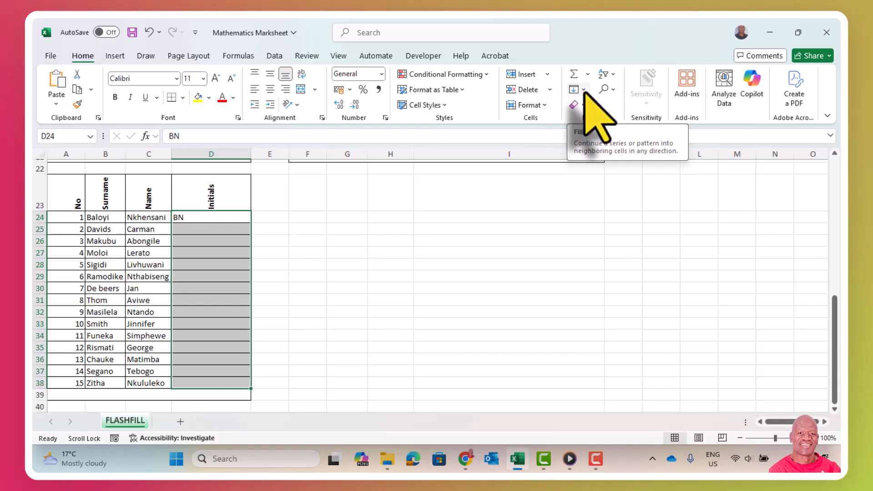
left_click(584, 90)
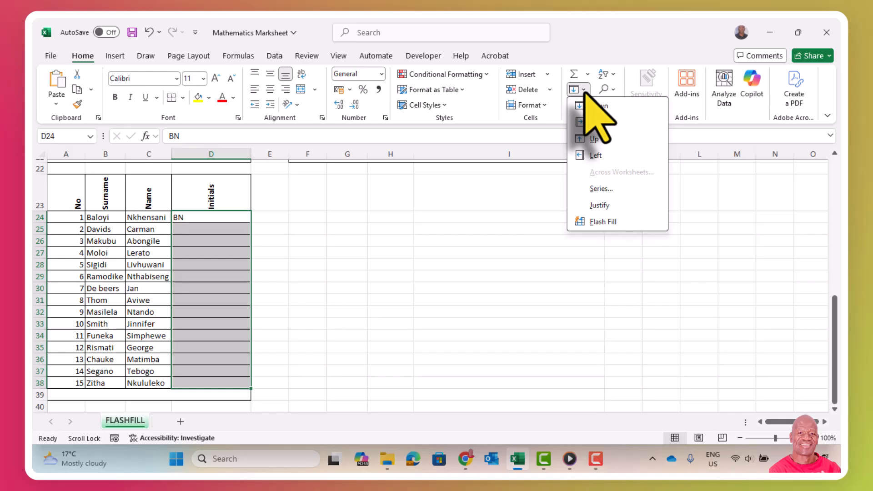
left_click(602, 223)
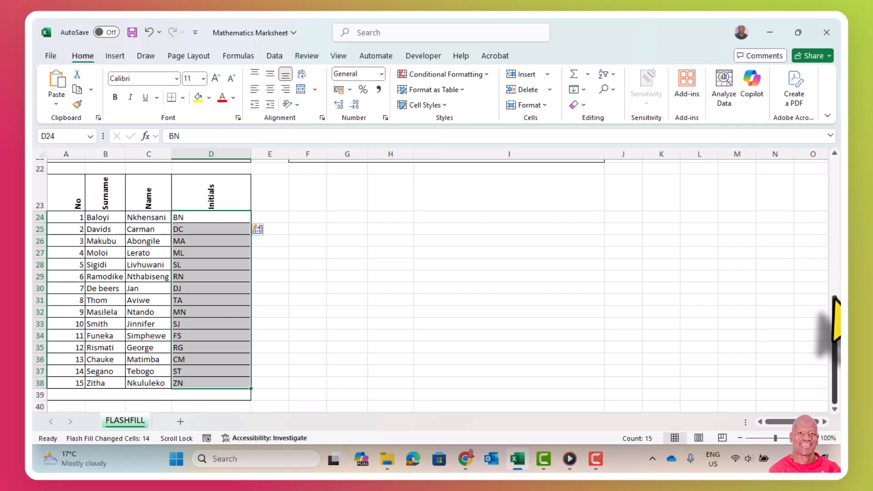
left_click_drag(833, 322, 812, 193)
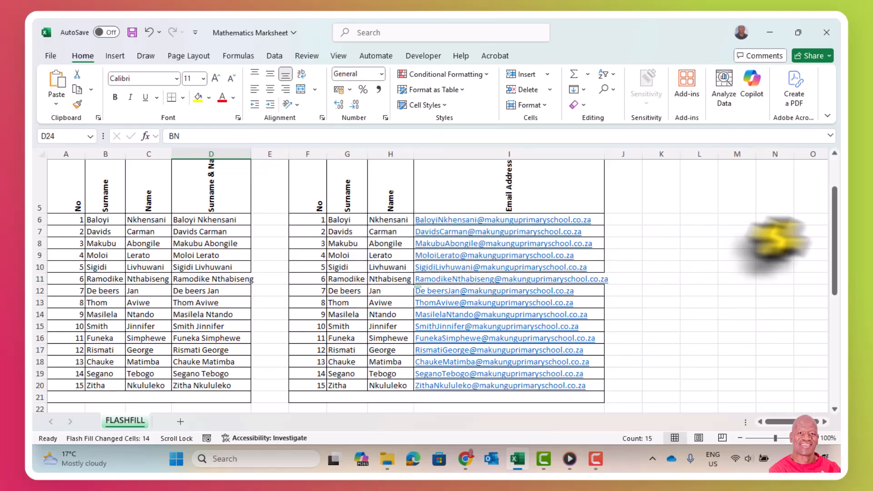
left_click_drag(834, 257, 833, 230)
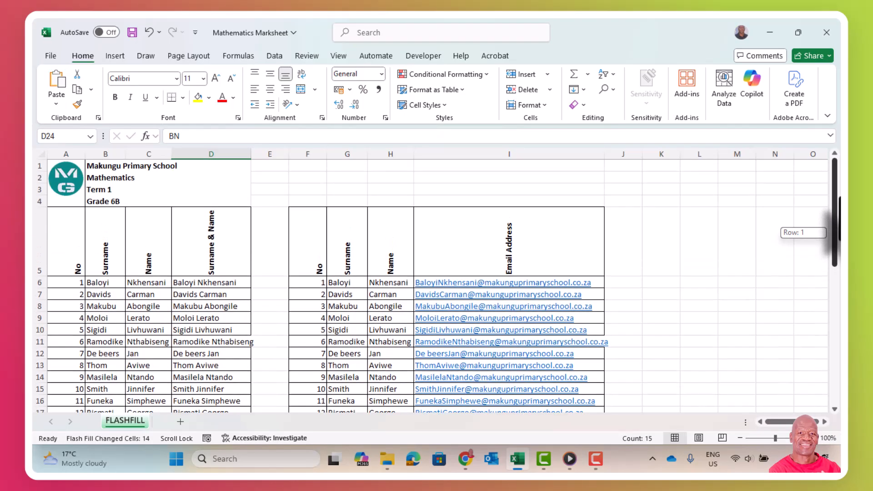